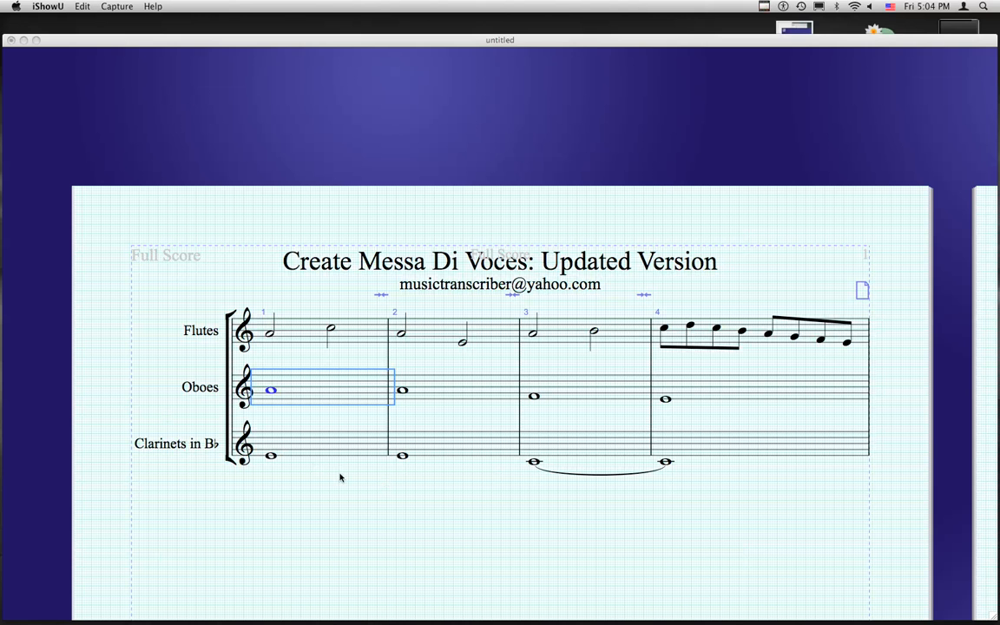
- Look through the staff lines for the dashed hairpins without adding one to the score
{"action": "left_click", "coordinate": [363, 508]}
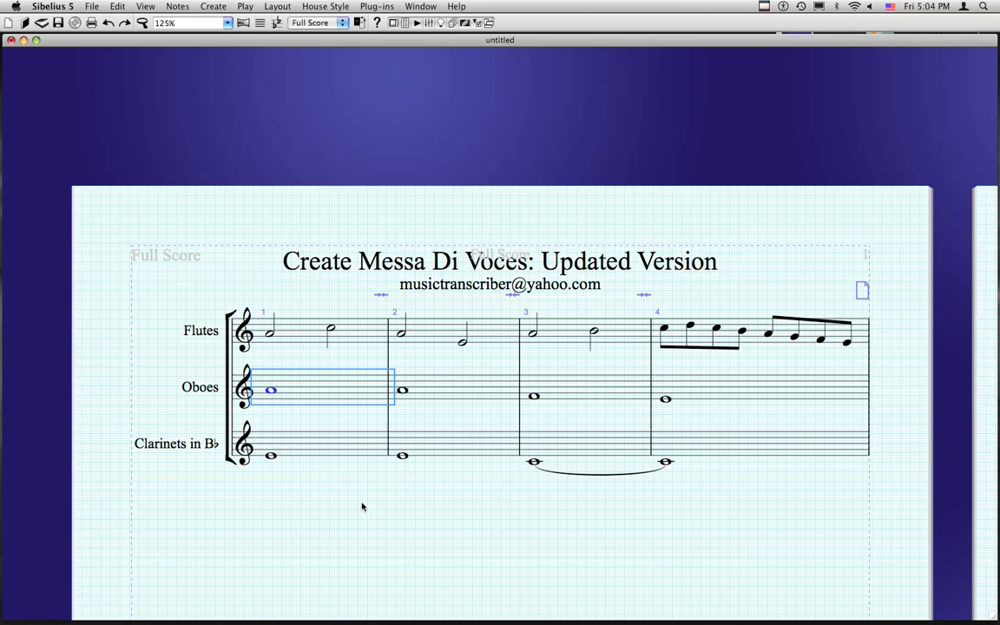
{"action": "left_click_drag", "start_coordinate": [433, 535], "coordinate": [423, 513]}
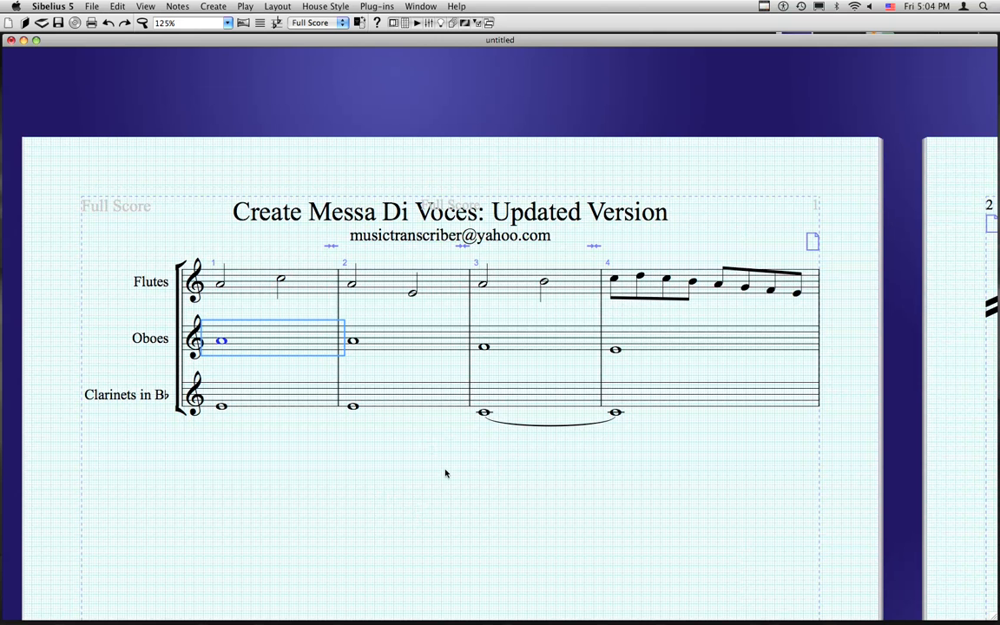
{"action": "key", "text": "l"}
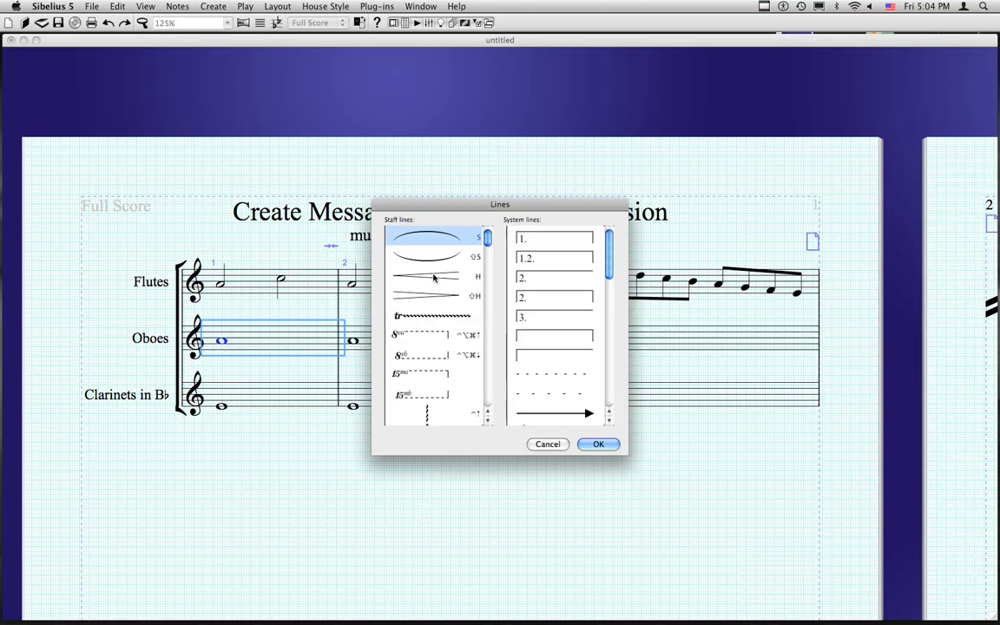
{"action": "left_click_drag", "start_coordinate": [487, 238], "coordinate": [474, 330]}
{"action": "left_click", "coordinate": [442, 354]}
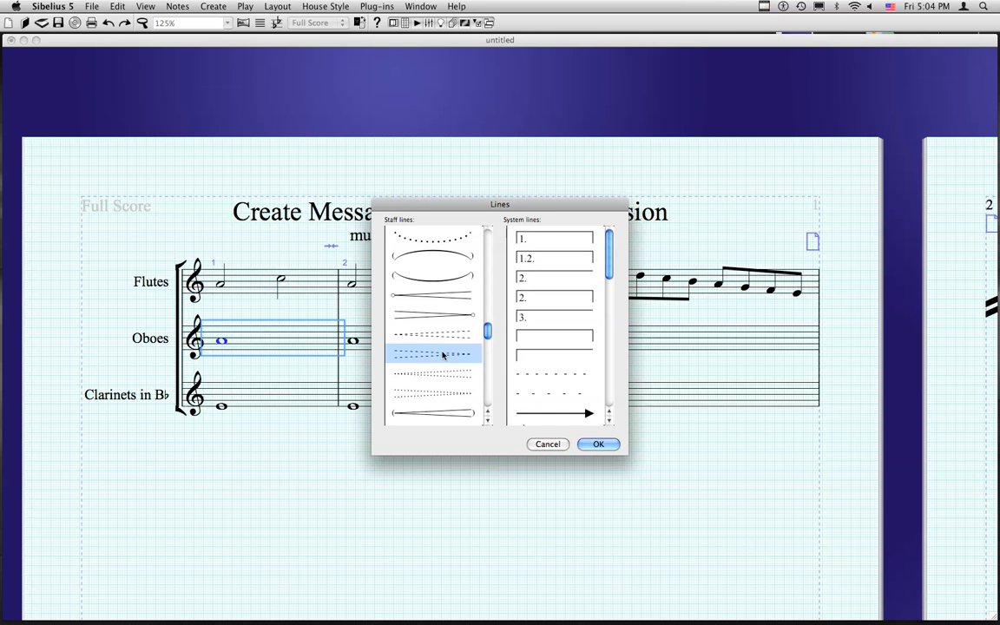
{"action": "left_click", "coordinate": [548, 445]}
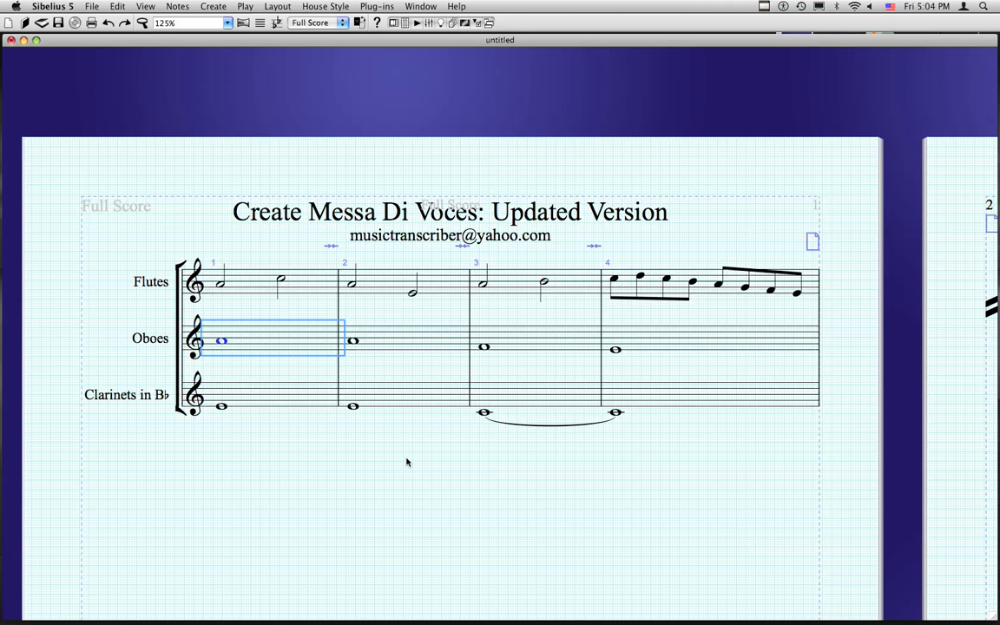
- Create normal messa di voces based on notes with dashed hairpins for all four Oboes bars
{"action": "left_click", "coordinate": [449, 347], "text": "shift"}
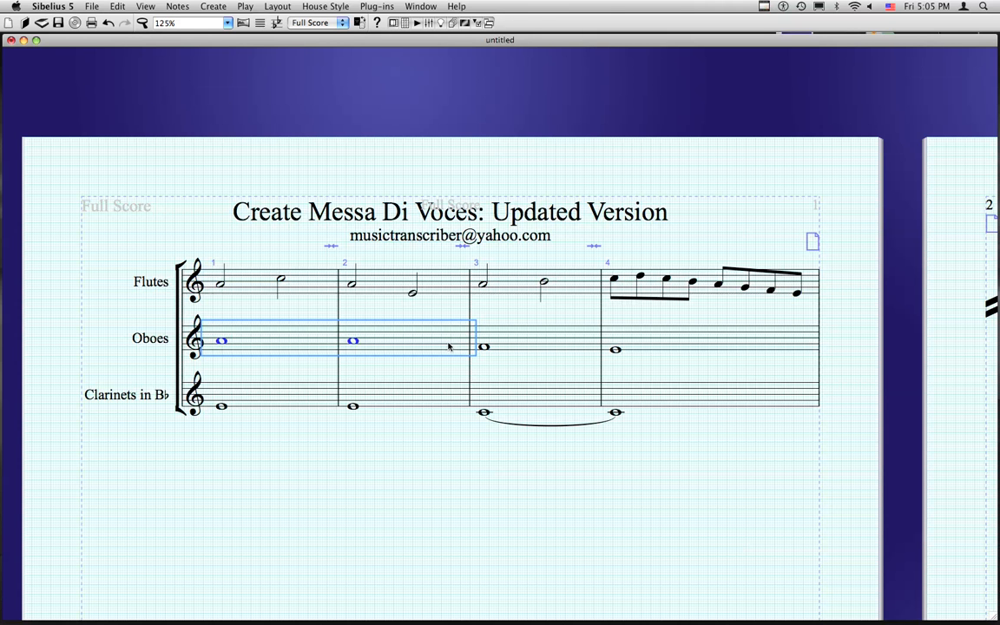
{"action": "left_click", "coordinate": [644, 334], "text": "shift"}
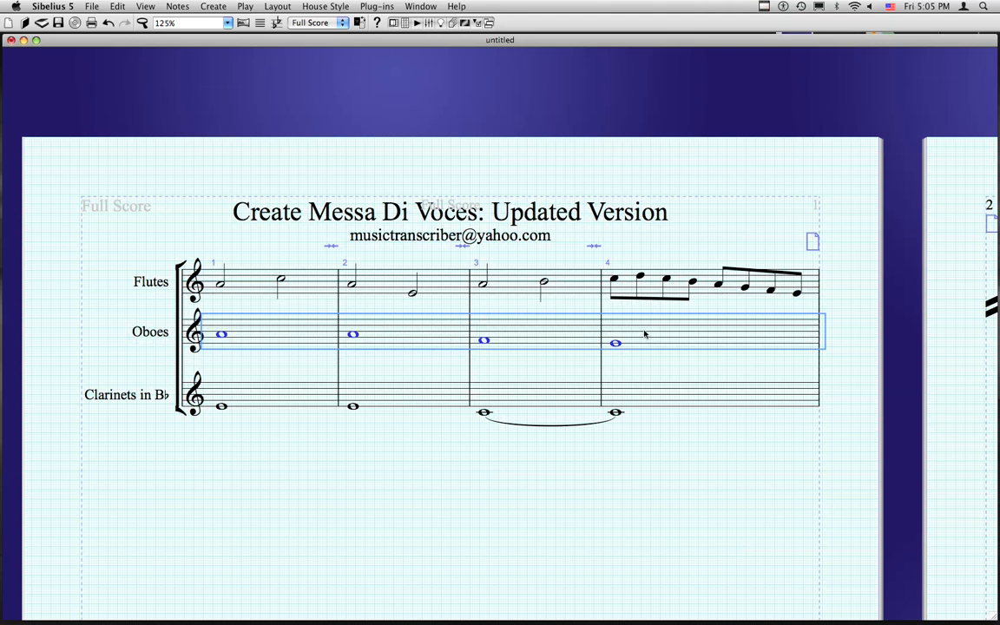
{"action": "key", "text": "super+z"}
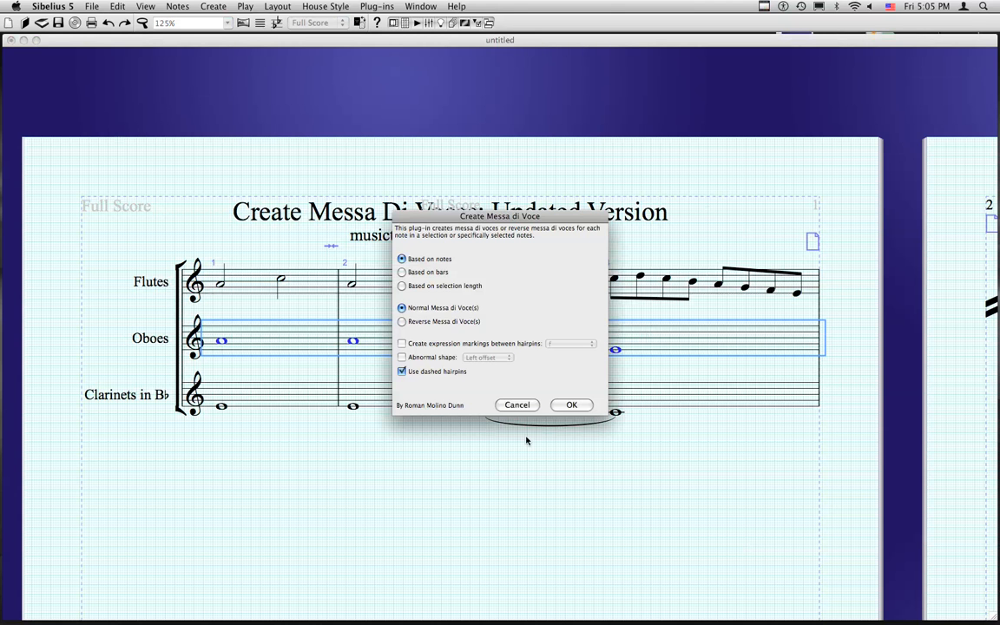
{"action": "left_click_drag", "start_coordinate": [506, 222], "coordinate": [631, 242]}
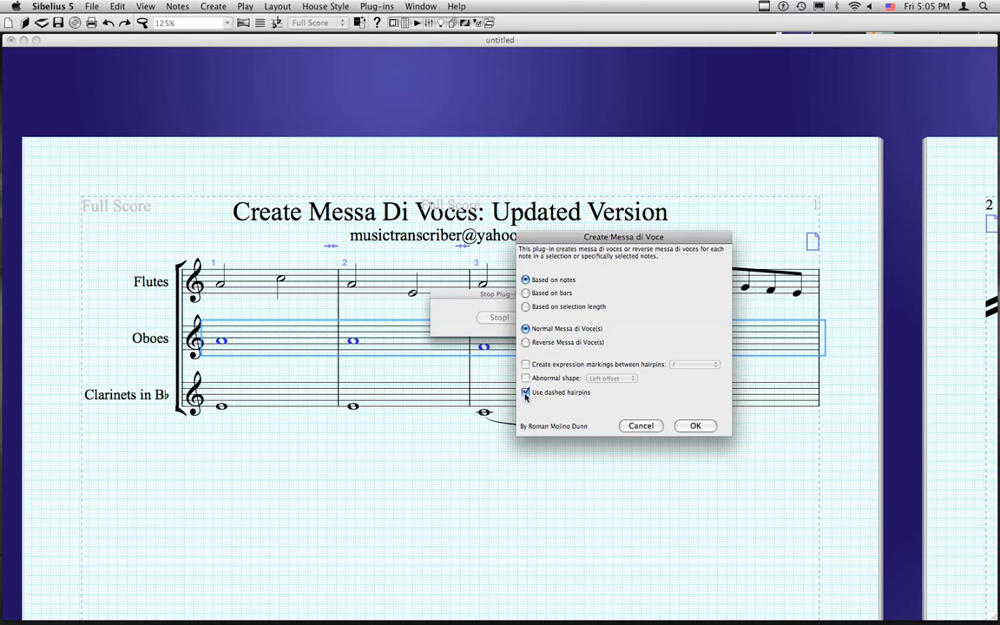
{"action": "left_click", "coordinate": [693, 426]}
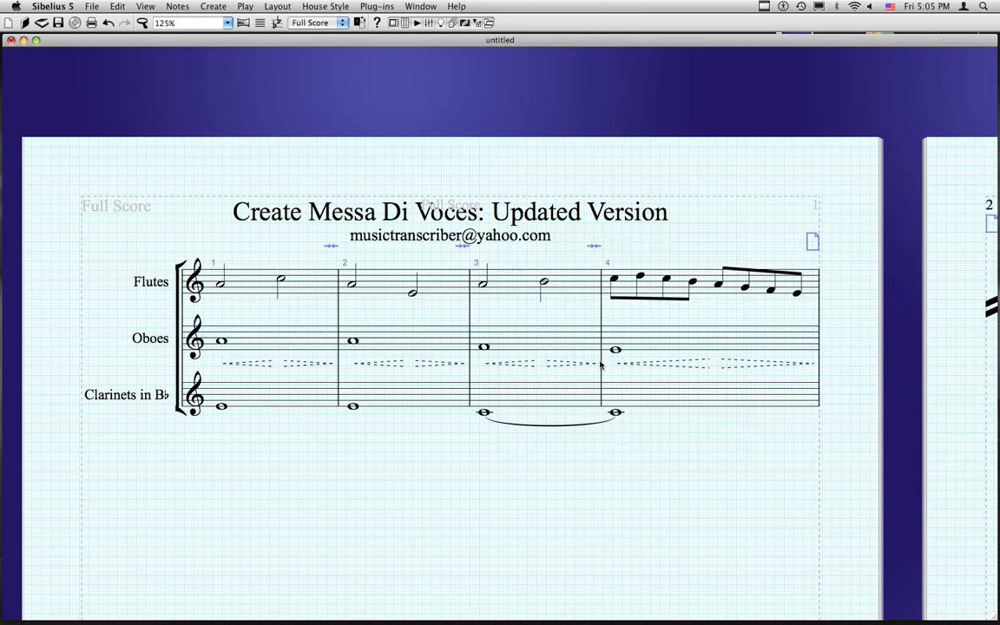
{"action": "scroll", "coordinate": [636, 451], "scroll_direction": "right", "scroll_amount": 5}
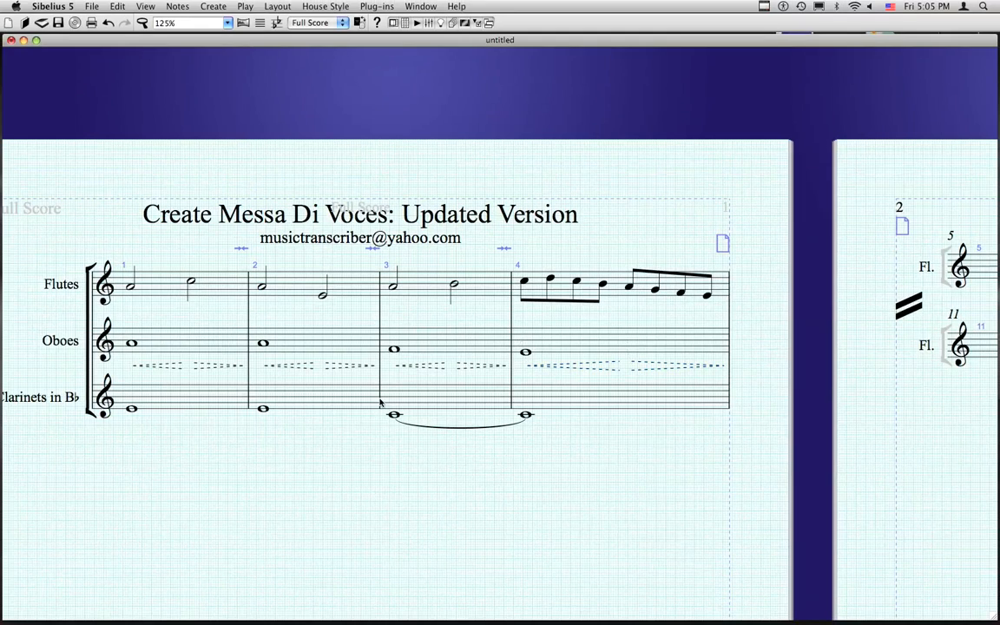
{"action": "left_click", "coordinate": [465, 339]}
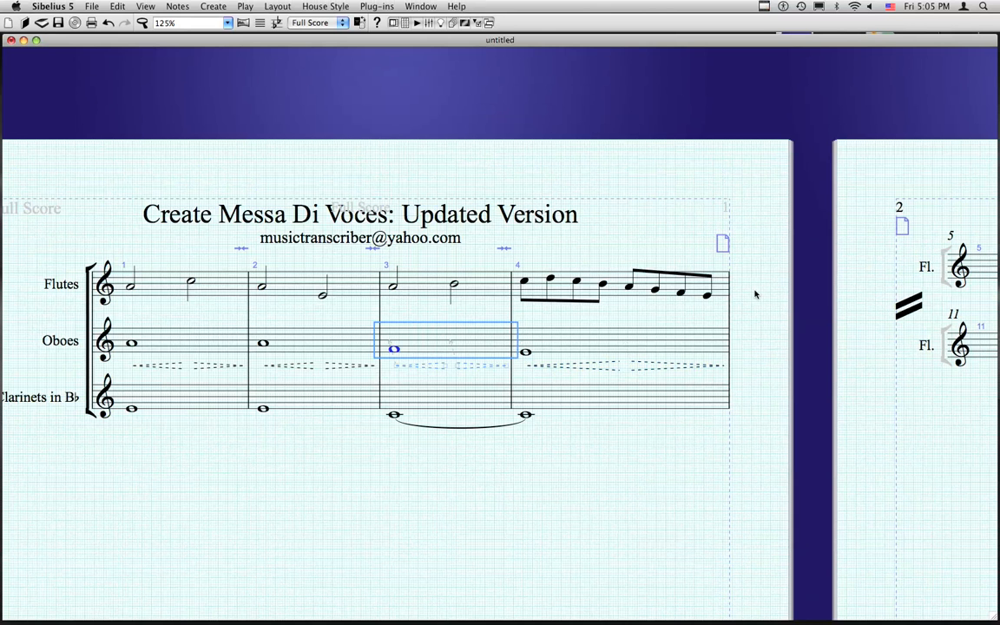
{"action": "scroll", "coordinate": [531, 420], "scroll_direction": "left", "scroll_amount": 1}
{"action": "left_click", "coordinate": [634, 371]}
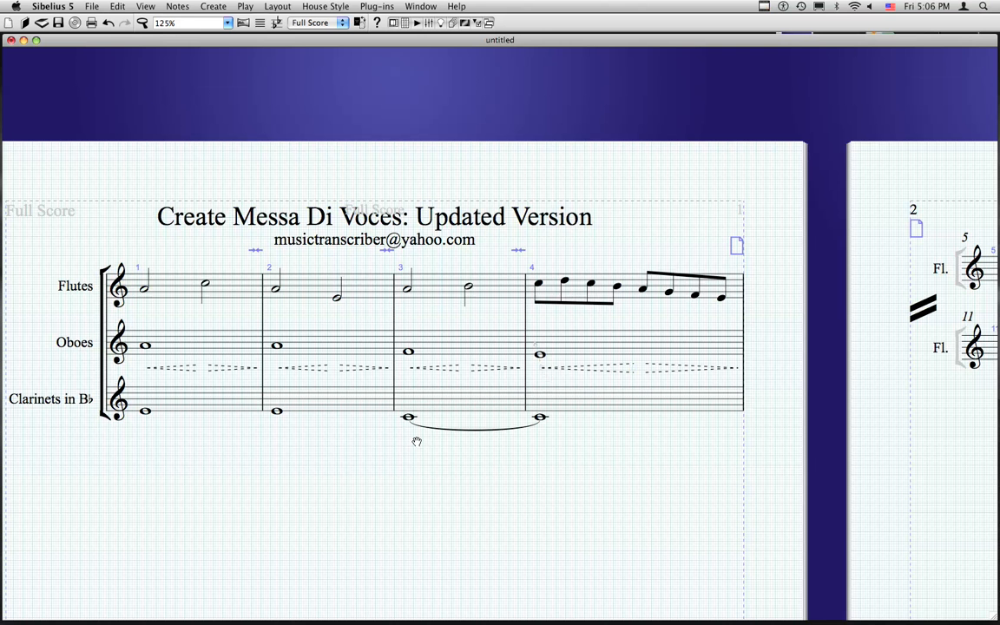
{"action": "left_click_drag", "start_coordinate": [413, 445], "coordinate": [495, 447]}
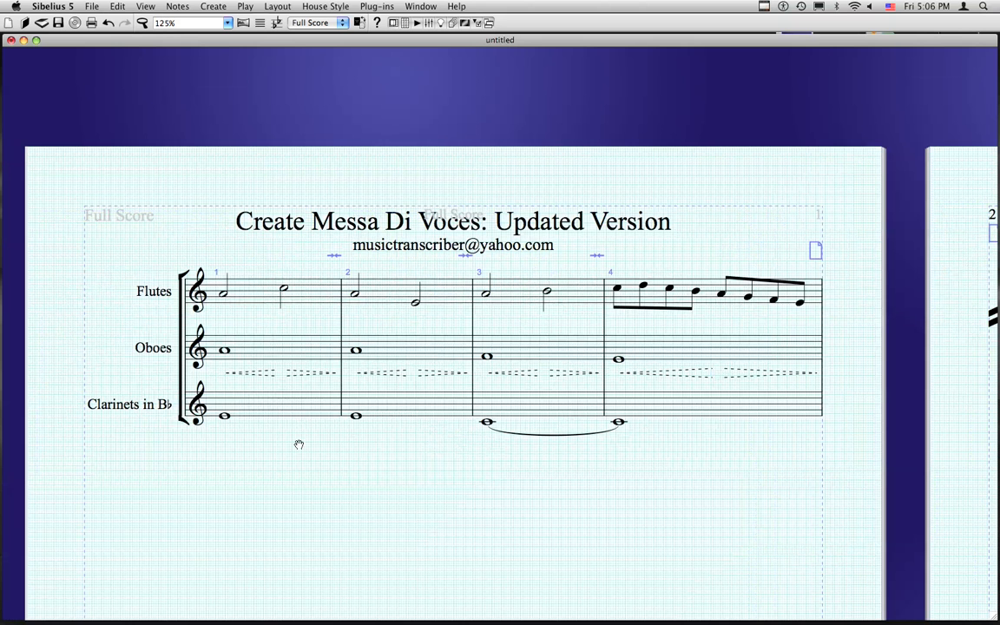
- Create a reverse messa di voce with dashed hairpins, based on selection length, across bars 1 to 4 of the Clarinets staff
{"action": "scroll", "coordinate": [297, 438], "scroll_direction": "down", "scroll_amount": 1}
{"action": "left_click", "coordinate": [310, 395]}
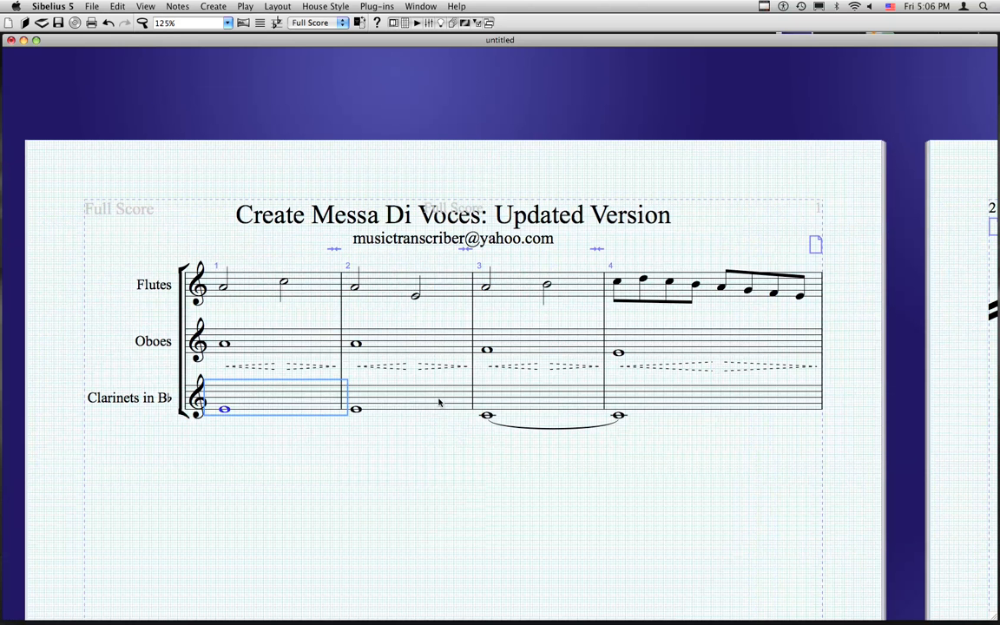
{"action": "left_click", "coordinate": [651, 403], "text": "shift"}
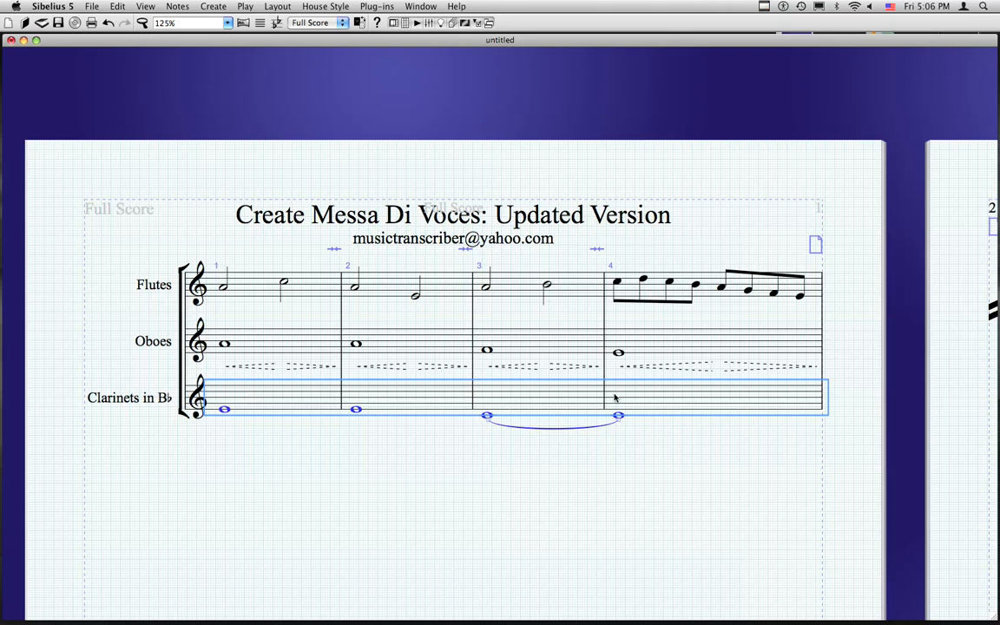
{"action": "key", "text": "ctrl+m"}
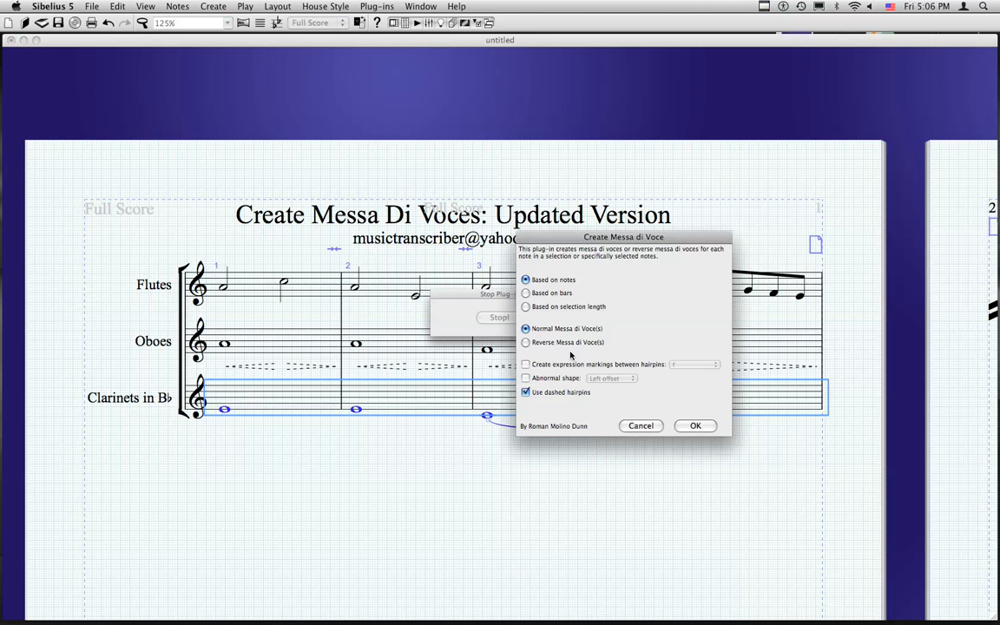
{"action": "left_click", "coordinate": [526, 343]}
{"action": "left_click", "coordinate": [525, 306]}
{"action": "left_click", "coordinate": [697, 426]}
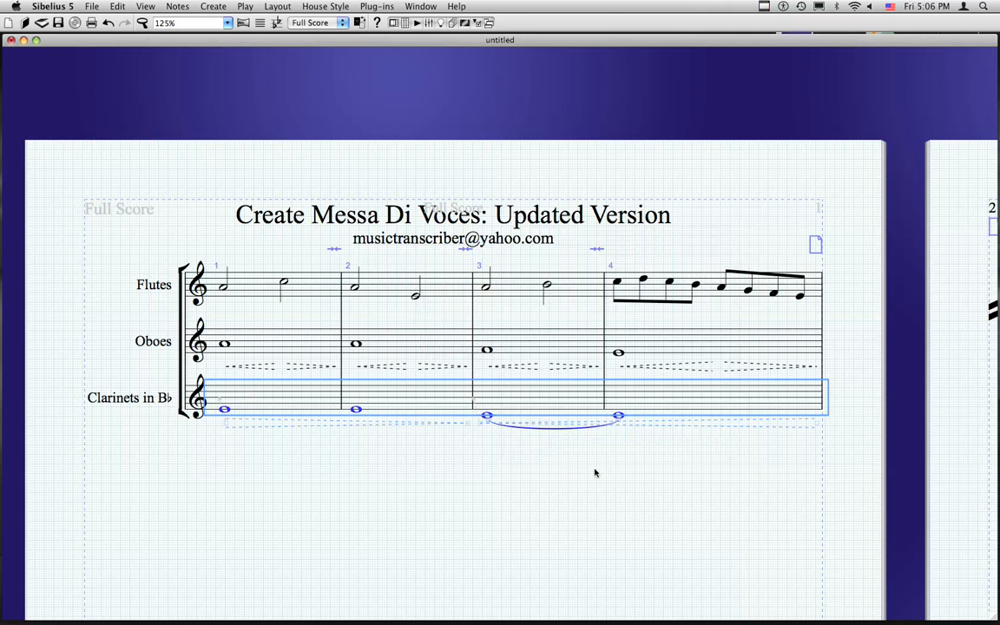
- Move the dashed hairpins under the Clarinets staff further down, clear of the notes and slur
{"action": "left_click", "coordinate": [414, 413]}
{"action": "left_click", "coordinate": [412, 403]}
{"action": "left_click", "coordinate": [631, 410], "text": "shift"}
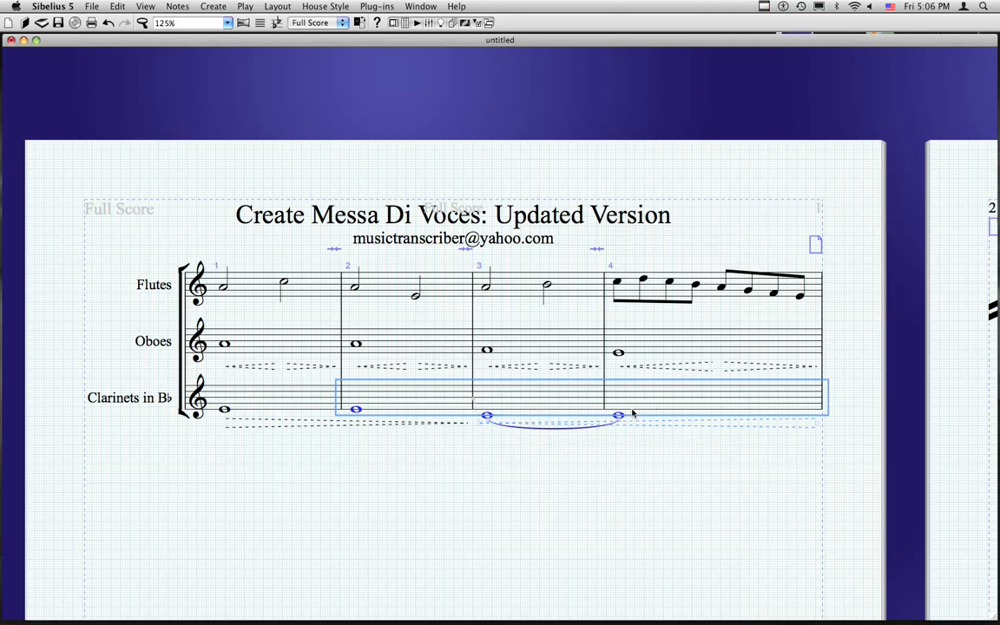
{"action": "left_click", "coordinate": [305, 399], "text": "shift"}
{"action": "key", "text": "Escape"}
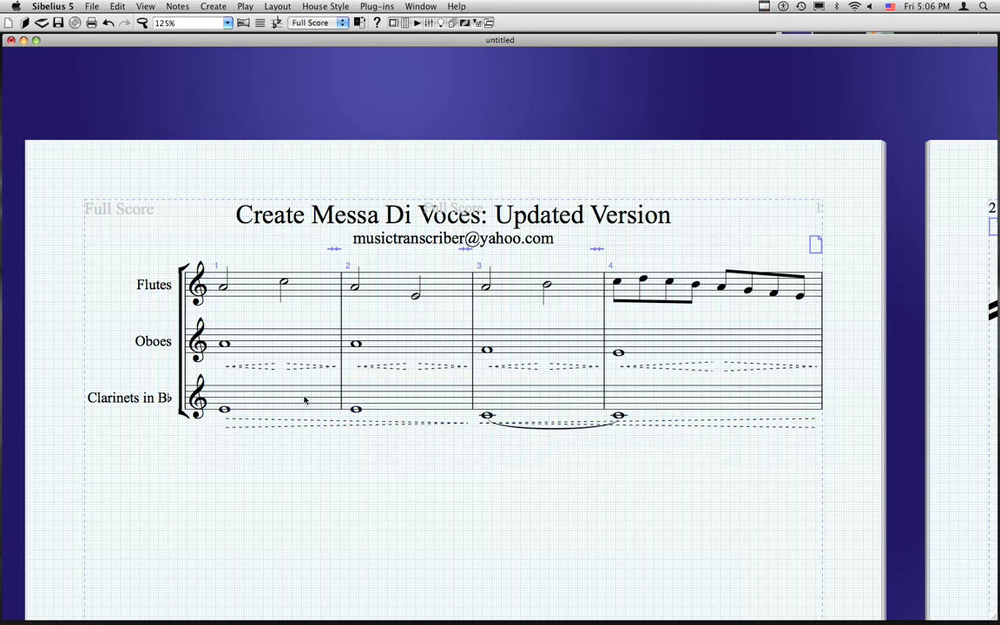
{"action": "left_click", "coordinate": [467, 424]}
{"action": "key", "text": "super+Down"}
{"action": "key", "text": "super+Down"}
{"action": "key", "text": "super+Down"}
- Create a normal dashed messa di voce based on bars in Flutes bar 1, with an f expression marking between the hairpins
{"action": "left_click_drag", "start_coordinate": [625, 490], "coordinate": [662, 424]}
{"action": "left_click", "coordinate": [272, 200]}
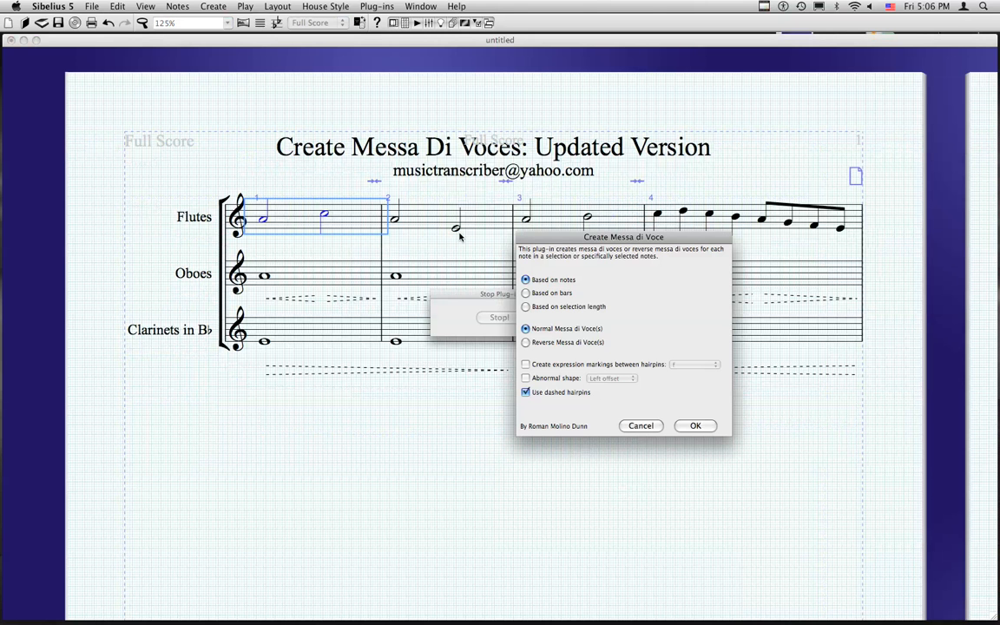
{"action": "left_click", "coordinate": [525, 293]}
{"action": "left_click", "coordinate": [525, 364]}
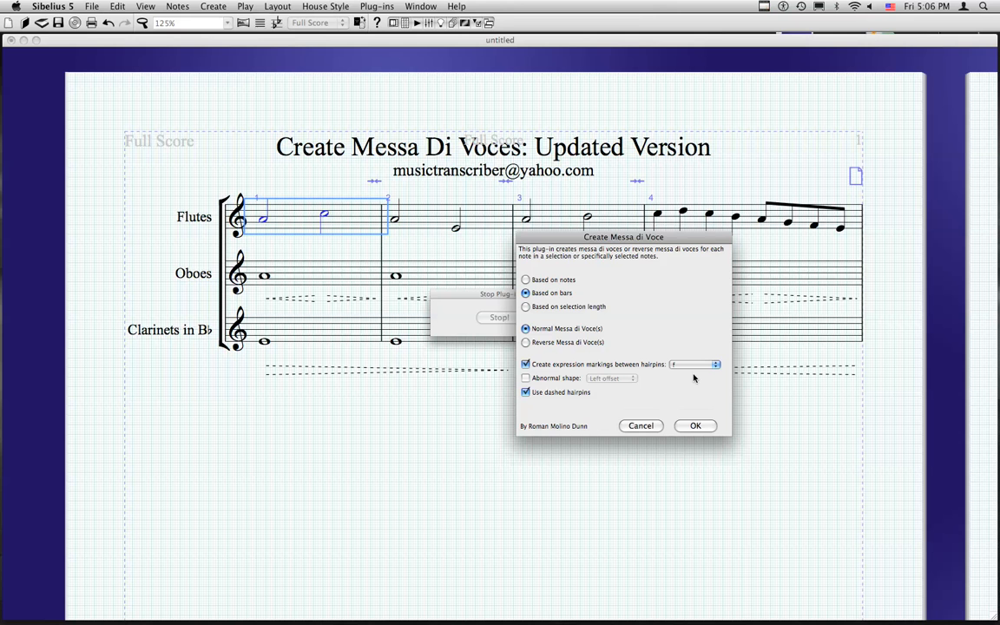
{"action": "left_click", "coordinate": [696, 426]}
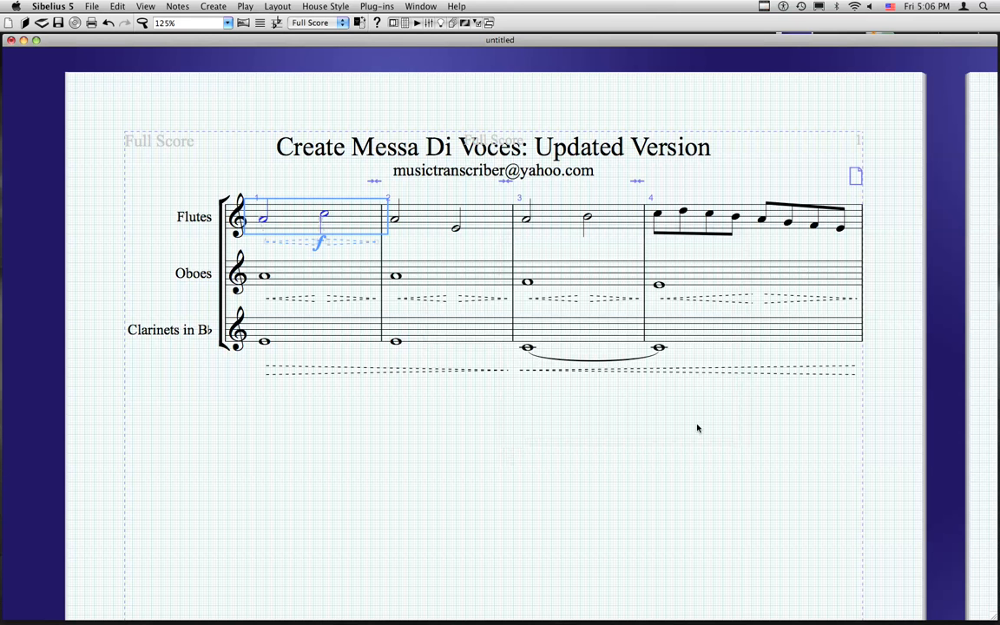
- Select the dynamics in Flutes bar 1 and move the f and its hairpins slightly down
{"action": "left_click", "coordinate": [600, 388]}
{"action": "left_click_drag", "start_coordinate": [406, 449], "coordinate": [445, 531]}
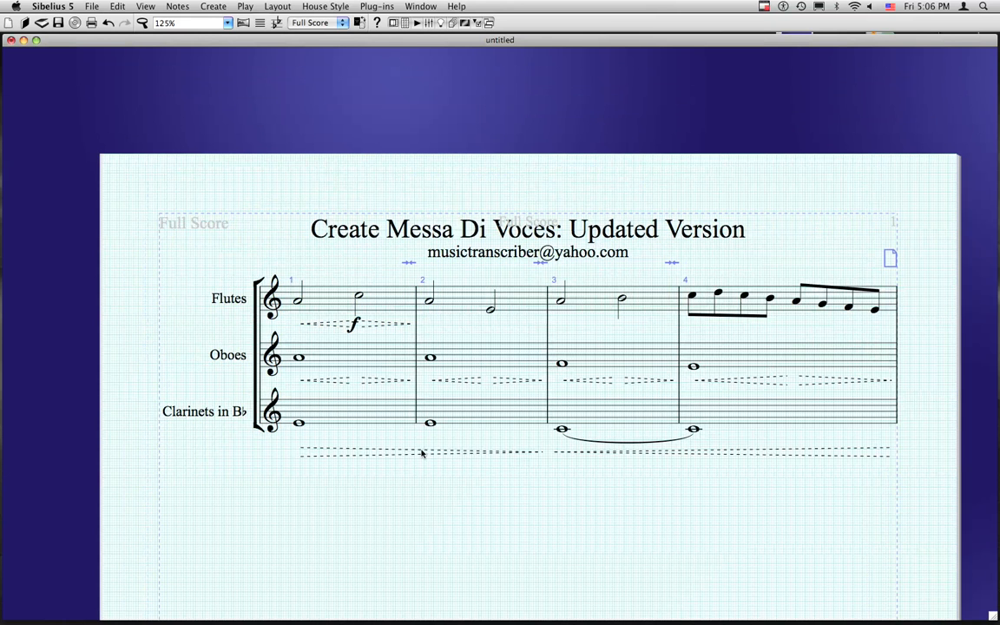
{"action": "left_click", "coordinate": [388, 307]}
{"action": "key", "text": "alt+shift+d"}
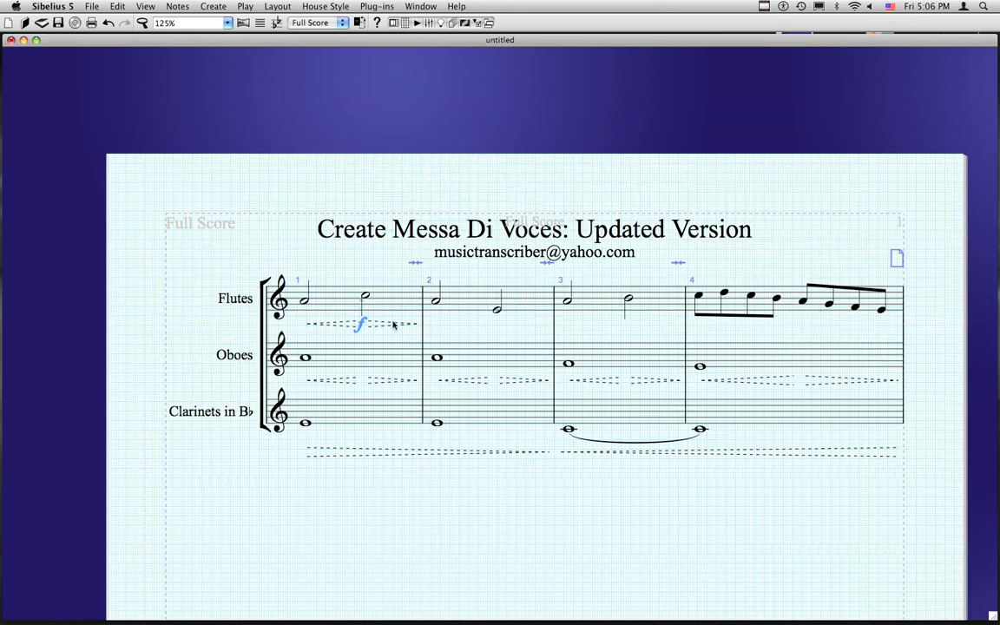
{"action": "left_click_drag", "start_coordinate": [330, 324], "coordinate": [329, 328]}
{"action": "key", "text": "Escape"}
- Move the Oboes staff slightly down to leave more room under the Flutes dynamics
{"action": "left_click", "coordinate": [388, 356]}
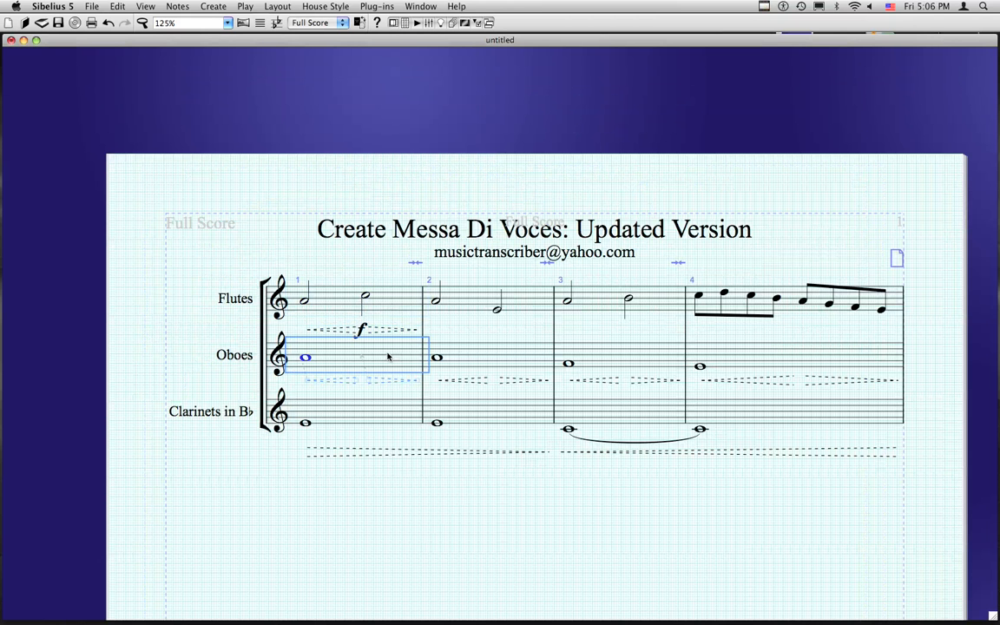
{"action": "left_click_drag", "start_coordinate": [388, 356], "coordinate": [389, 362]}
{"action": "key", "text": "Escape"}
- Color the f marking under Flutes bar 1 gray with the gray scale slider at about 39% brightness
{"action": "left_click", "coordinate": [361, 331]}
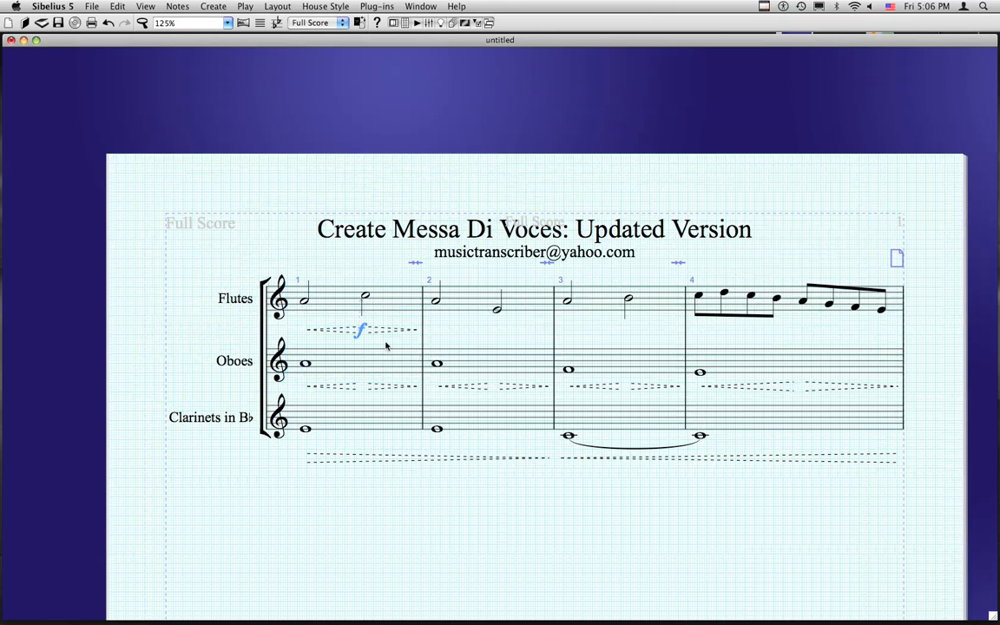
{"action": "key", "text": "super+c"}
{"action": "key", "text": "super+j"}
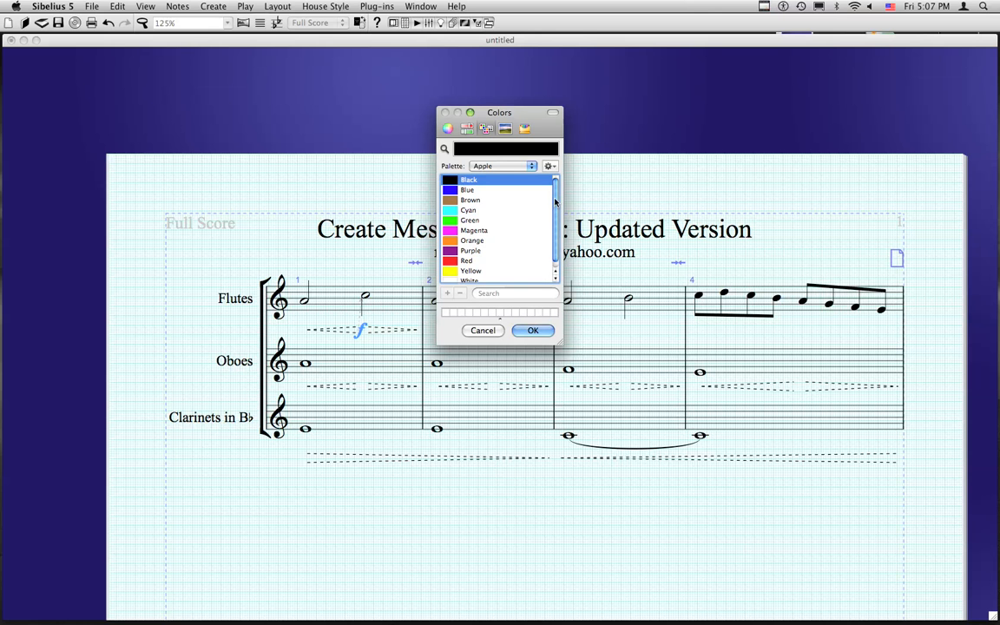
{"action": "left_click", "coordinate": [497, 168]}
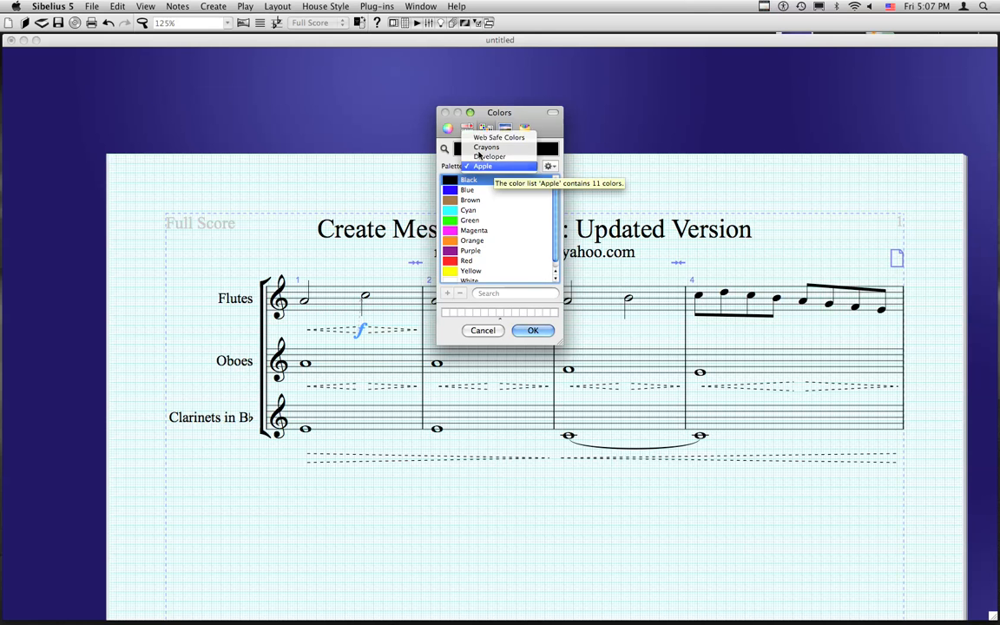
{"action": "left_click", "coordinate": [498, 166]}
{"action": "left_click", "coordinate": [467, 128]}
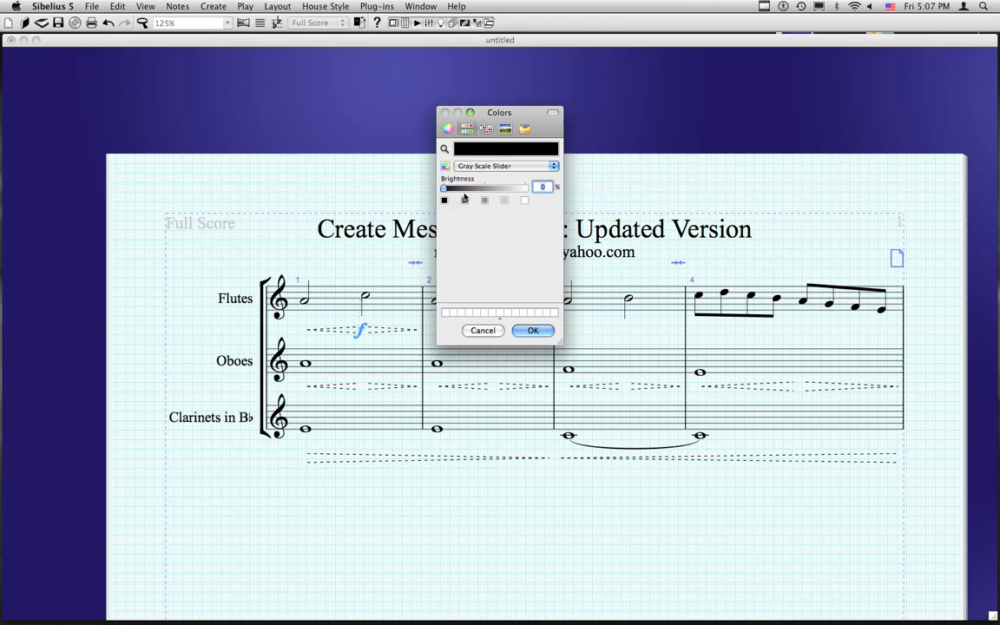
{"action": "left_click_drag", "start_coordinate": [443, 188], "coordinate": [475, 190]}
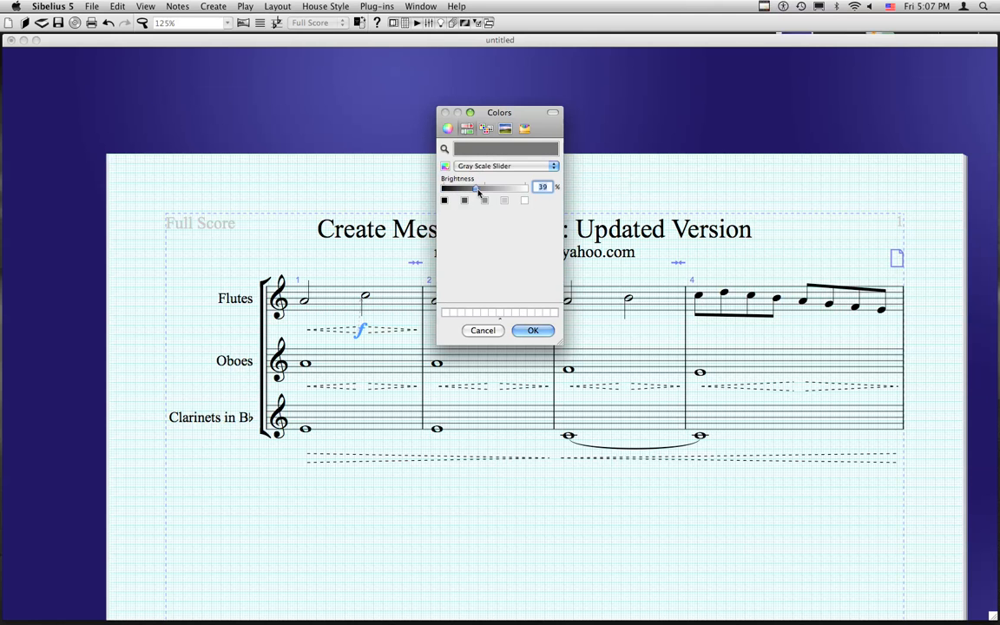
{"action": "left_click", "coordinate": [531, 330]}
{"action": "left_click", "coordinate": [495, 344]}
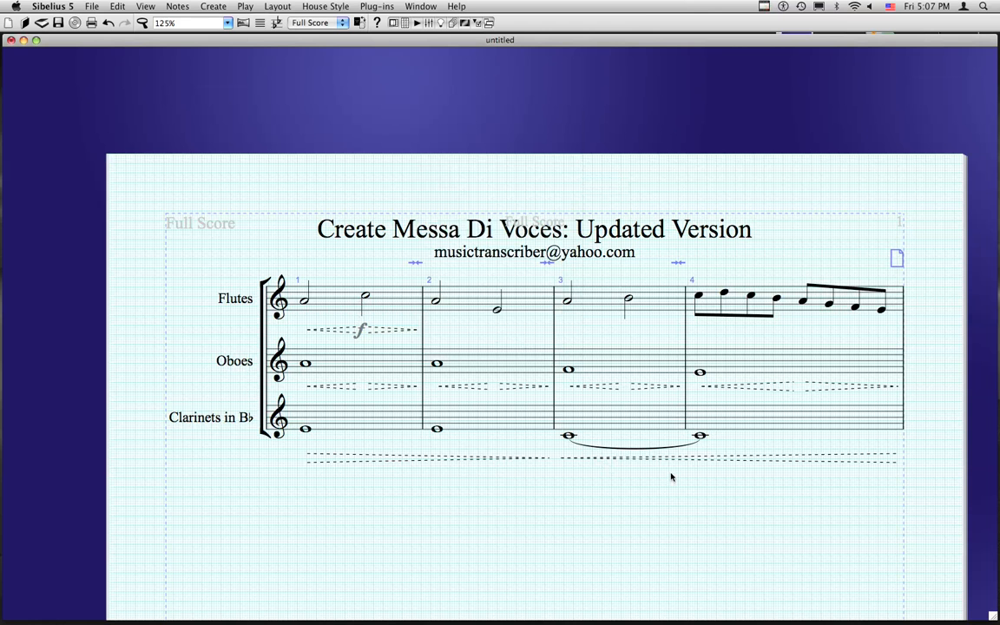
- Add a second line reading "musictranscriber.xbuild.com" to the contact text below the title
{"action": "left_click_drag", "start_coordinate": [684, 504], "coordinate": [641, 488]}
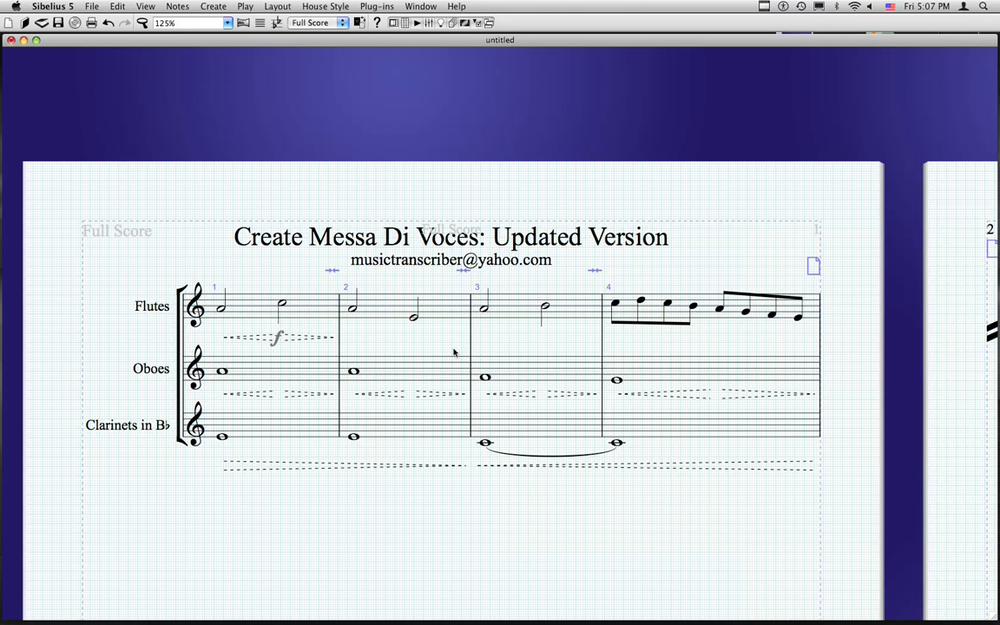
{"action": "double_click", "coordinate": [527, 267]}
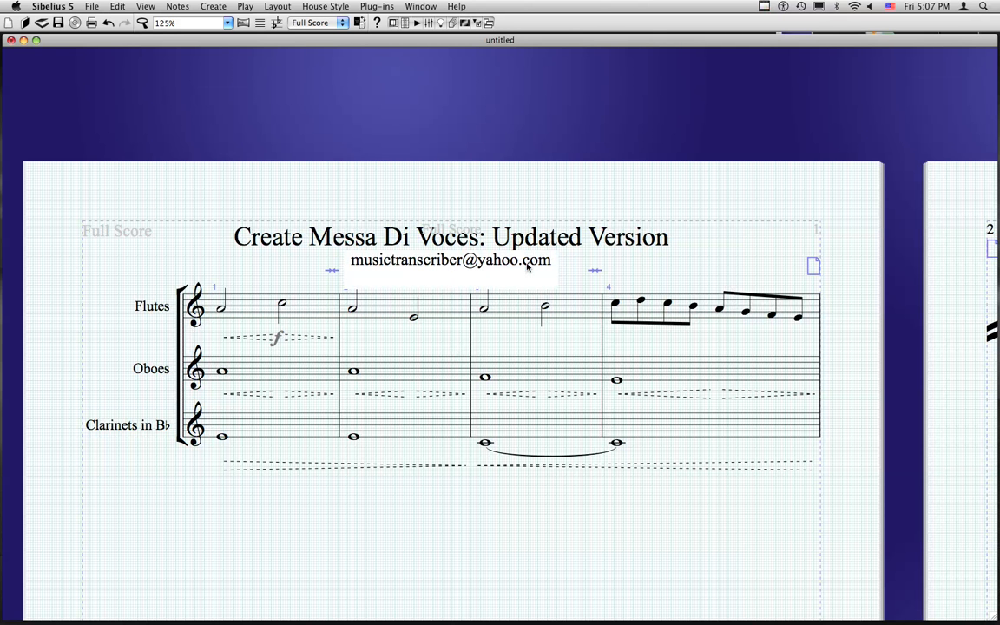
{"action": "type", "text": "musictransc"}
{"action": "type", "text": "riber@"}
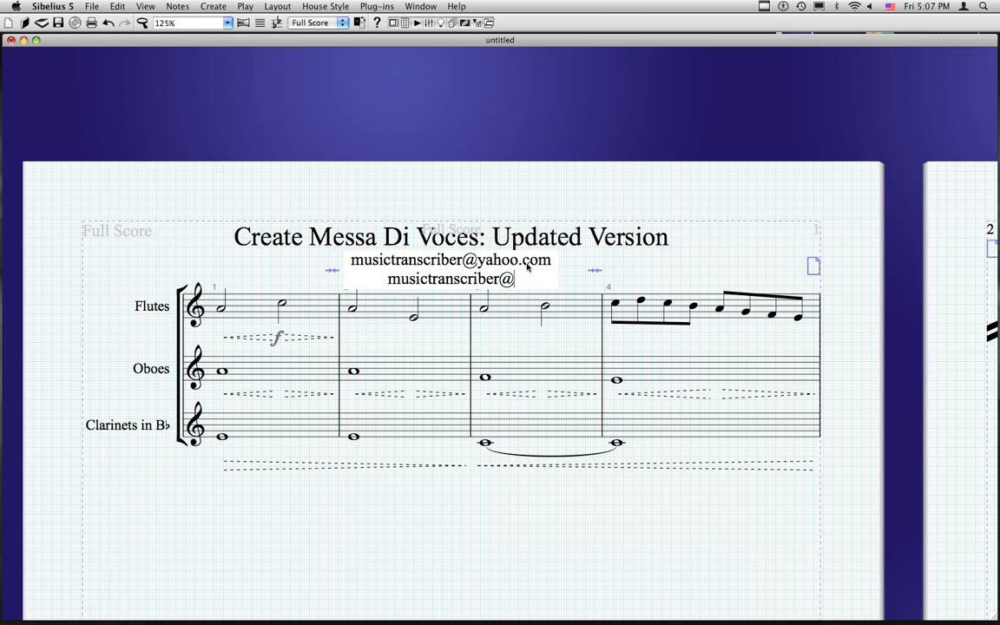
{"action": "key", "text": "BackSpace"}
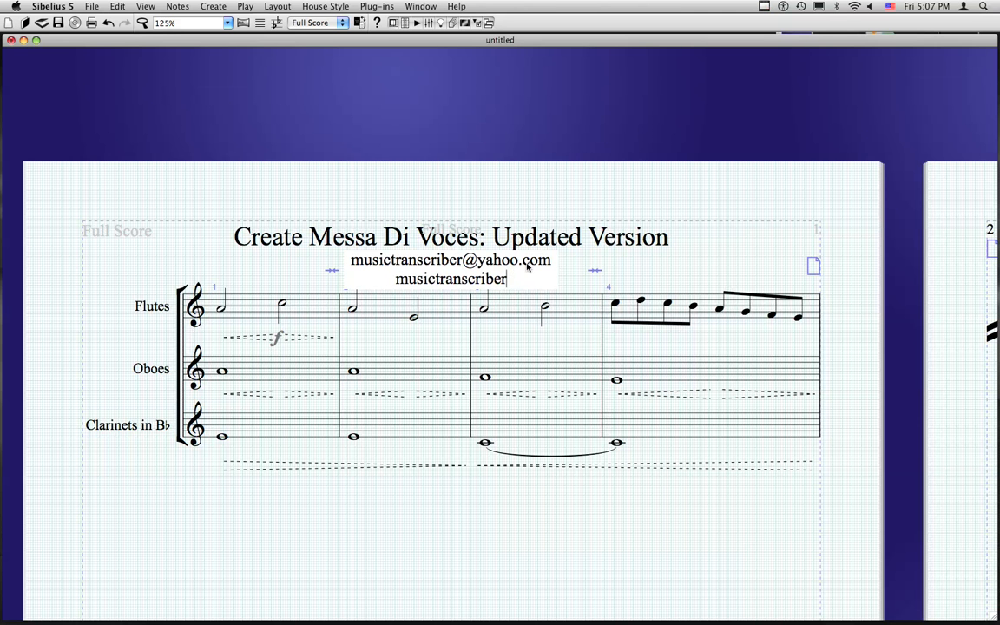
{"action": "type", "text": ".xbuild.com"}
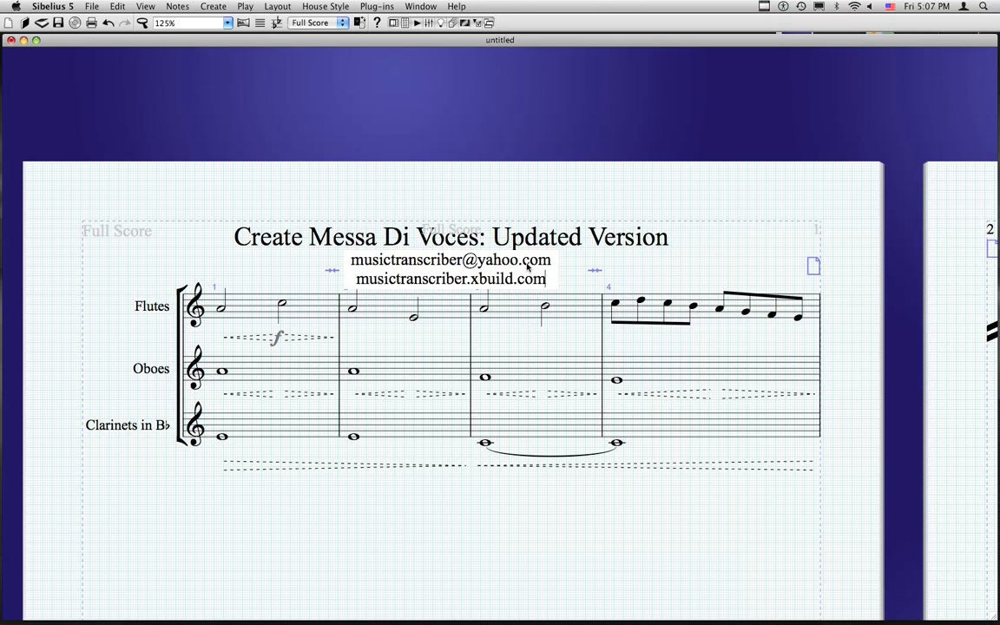
{"action": "key", "text": "Escape"}
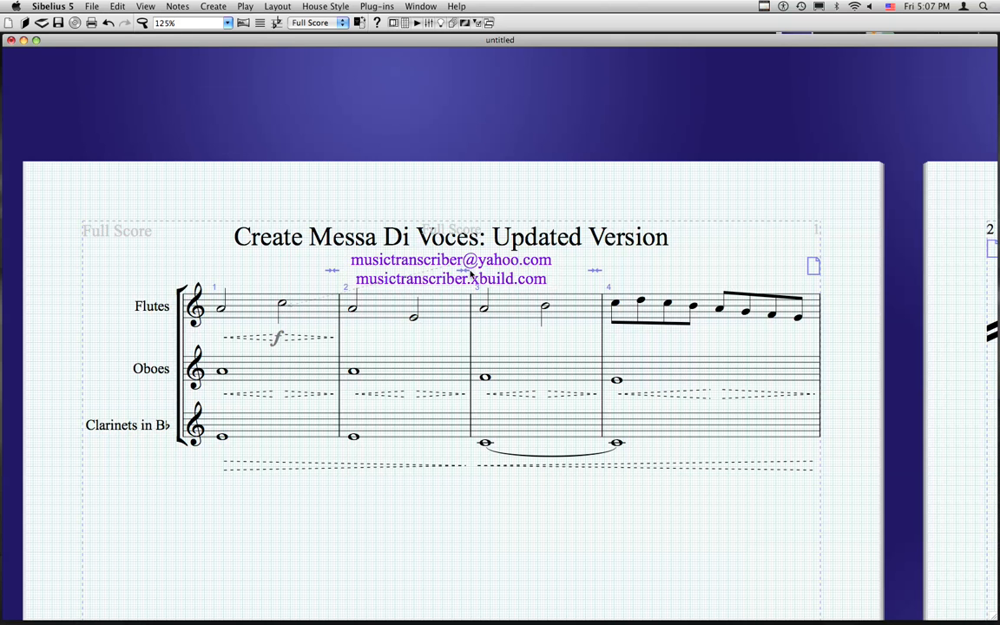
{"action": "scroll", "coordinate": [471, 274], "scroll_direction": "down", "scroll_amount": 2}
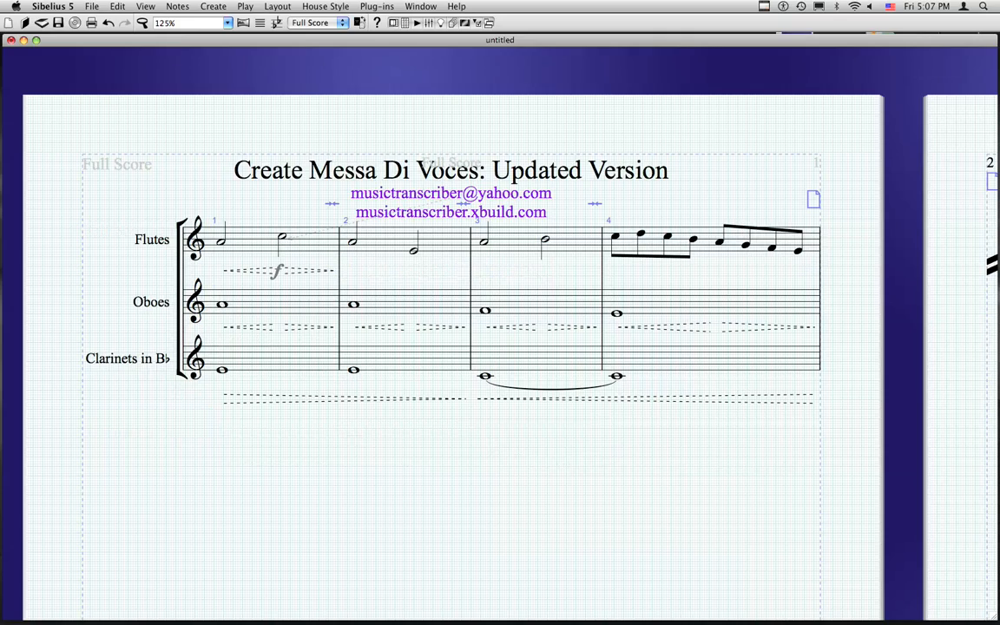